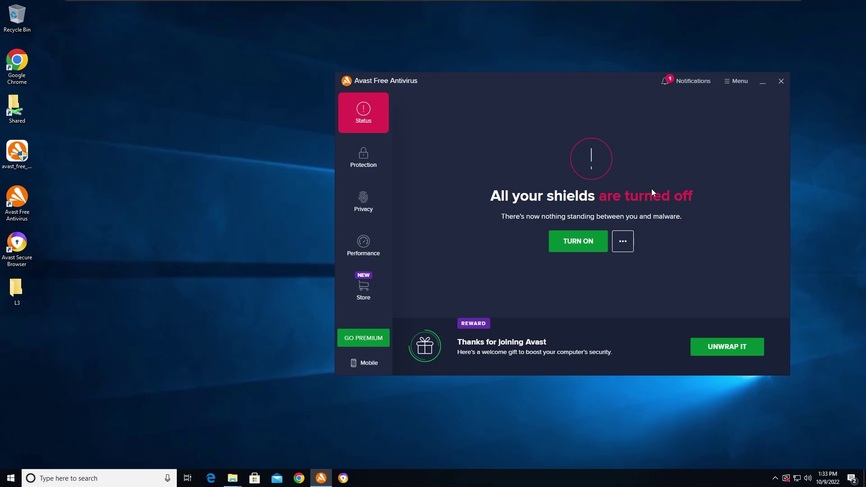
Step: Go to Protection > Core Shields, where File, Behavior, Web and Mail Shield are all off
left_click(363, 160)
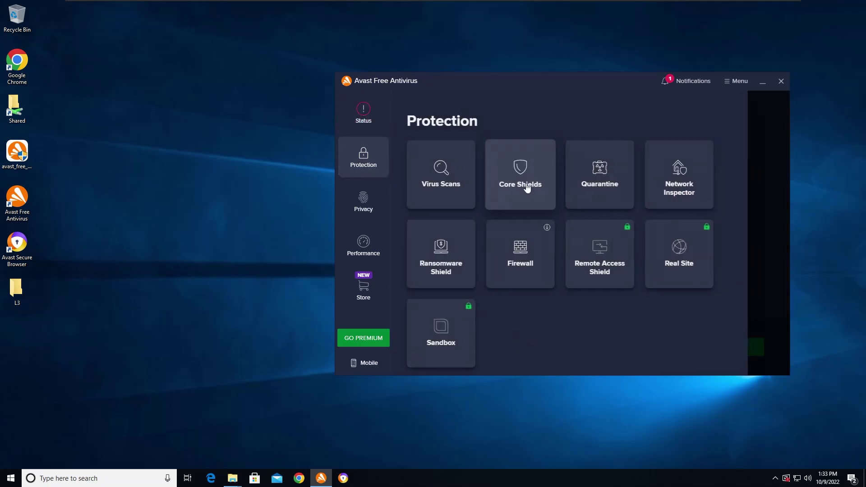
left_click(528, 147)
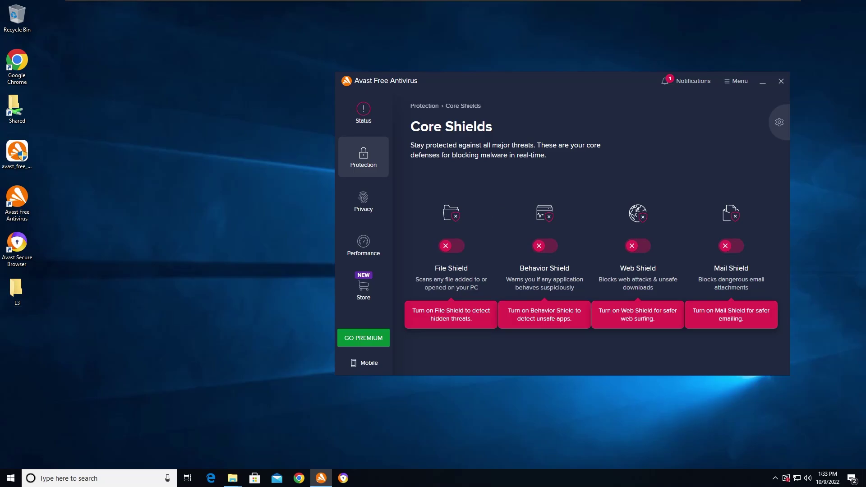
Step: Close the Malware folder window from the taskbar and reposition the Avast Core Shields window
mouse_move(233, 477)
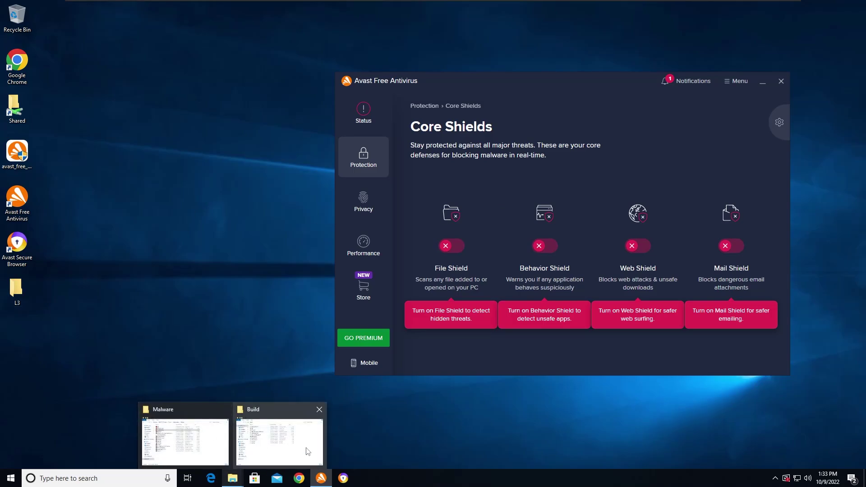
left_click(225, 409)
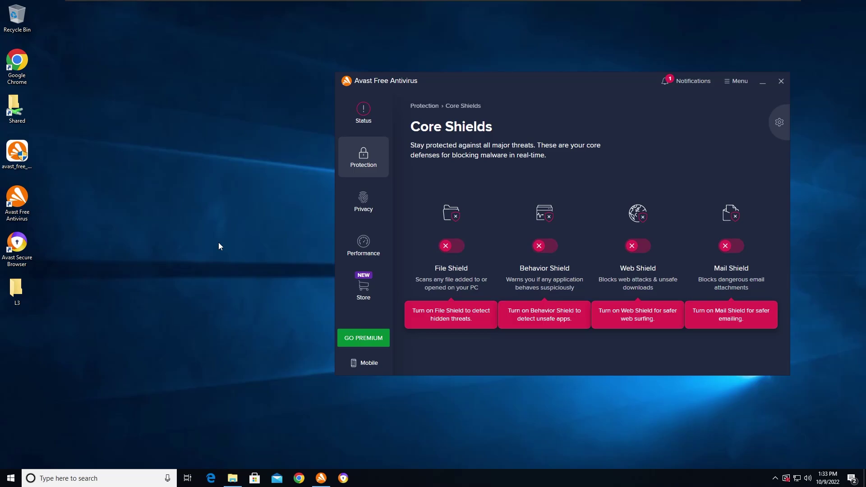
left_click_drag(449, 90, 500, 98)
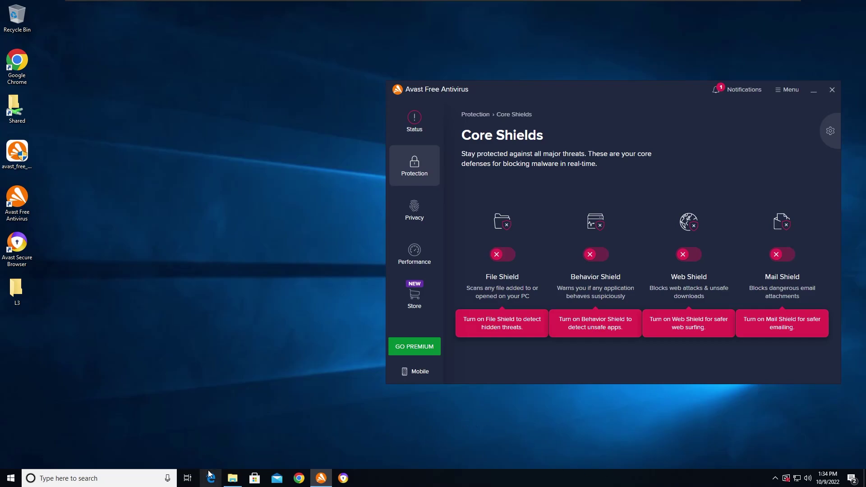
left_click_drag(569, 89, 568, 99)
left_click_drag(466, 109, 470, 89)
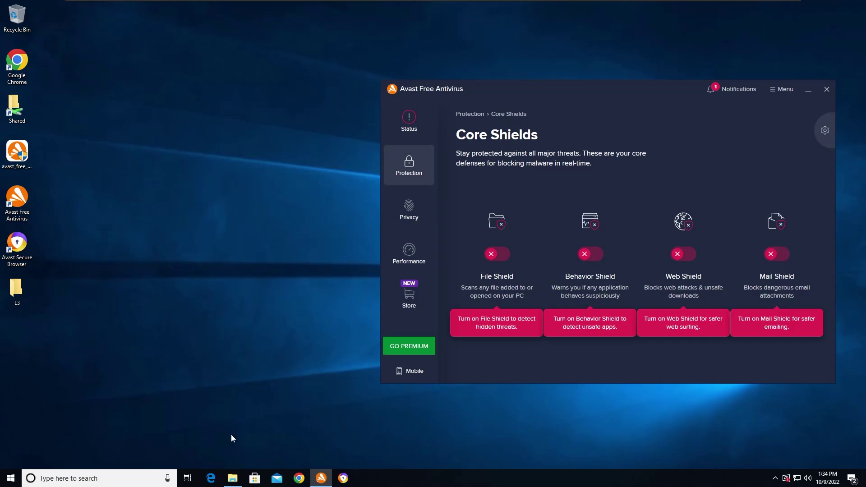
mouse_move(233, 478)
Step: Move the Avast Core Shields window up to the top edge of the screen
left_click_drag(527, 87, 549, 17)
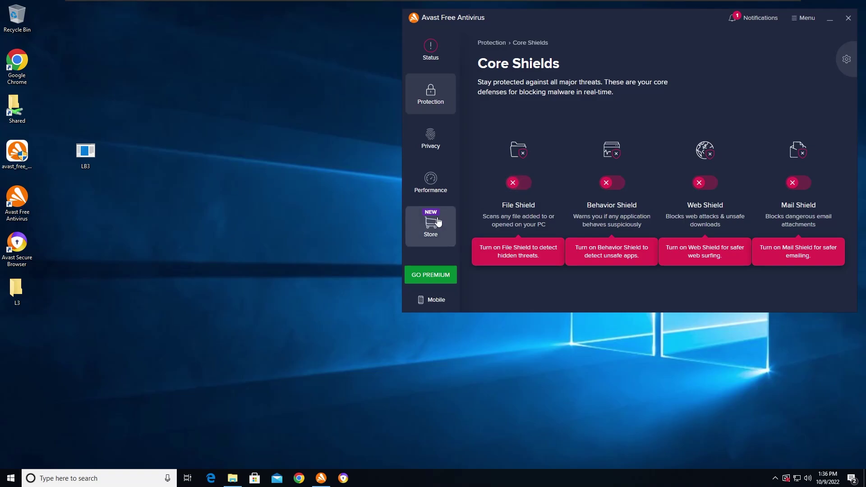
Step: Scan LB3 with Avast and skip the detected Win32:RansomX-gen threat unresolved
right_click(93, 155)
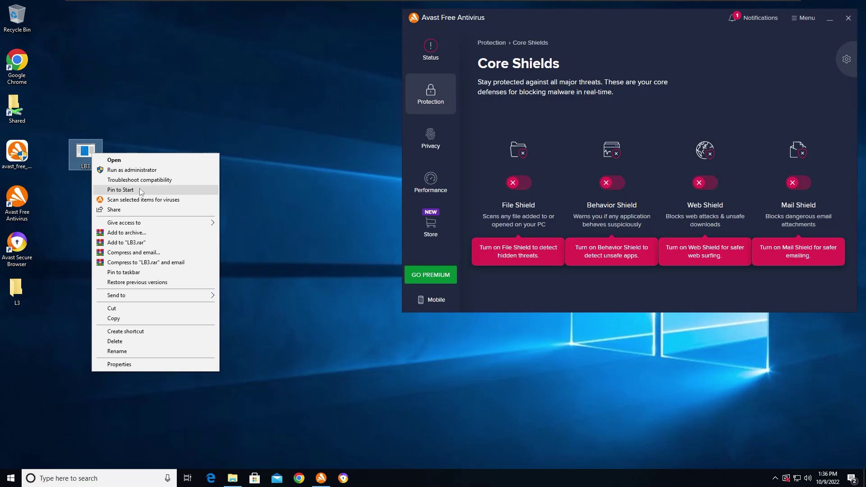
left_click(146, 200)
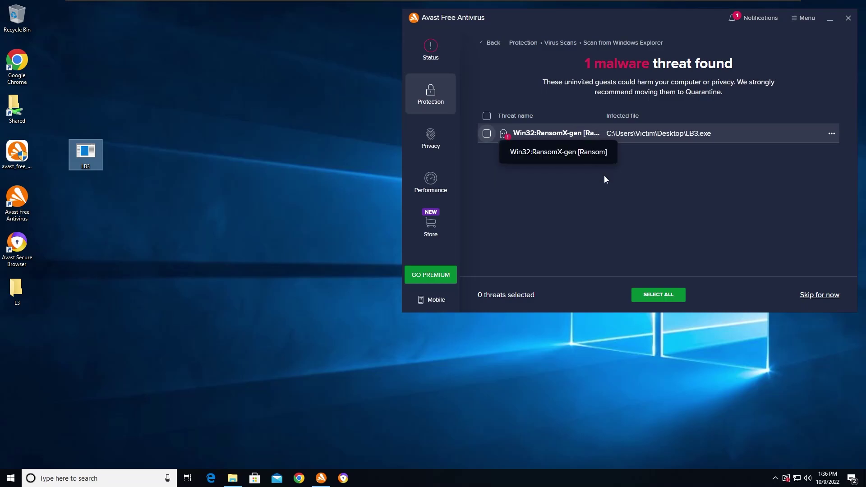
left_click(817, 297)
left_click(818, 297)
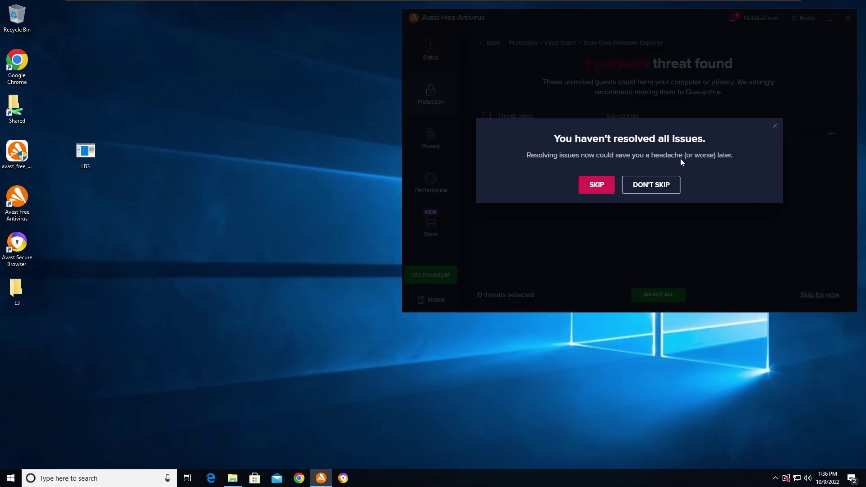
left_click(592, 187)
Step: Return to the Protection > Core Shields page in Avast
left_click(431, 49)
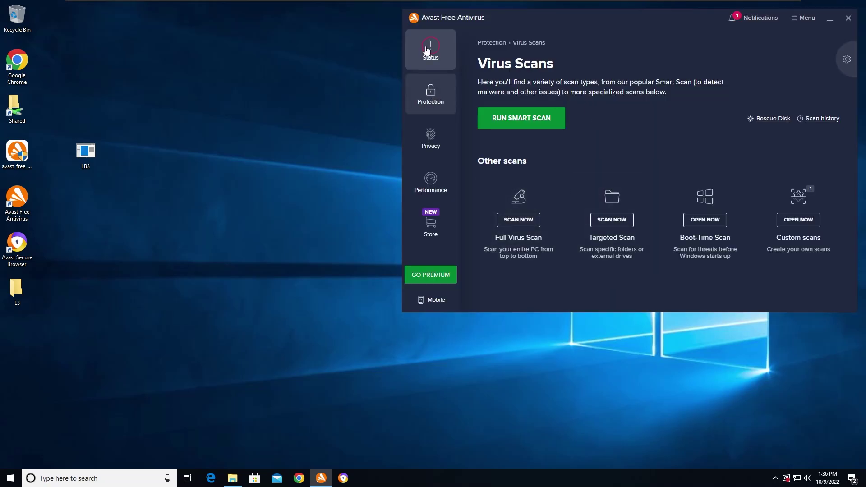
left_click(431, 94)
left_click(570, 104)
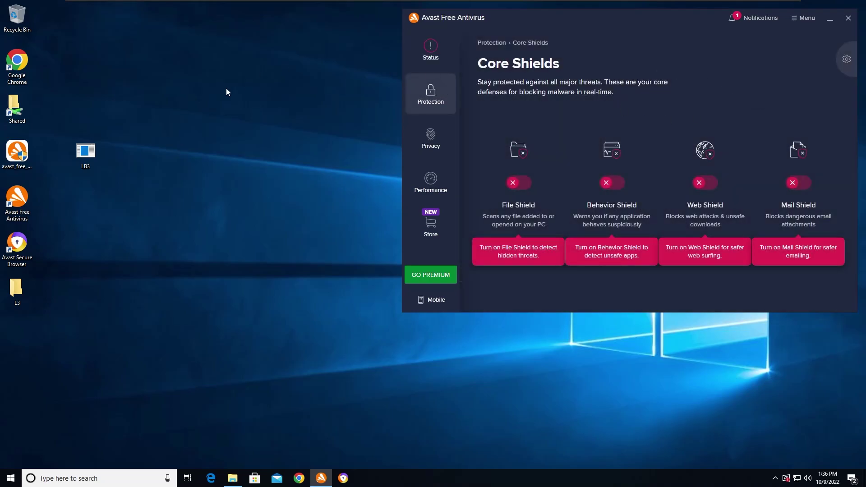
Step: Turn on Behavior, Web and Mail Shield, leaving File Shield off
left_click_drag(96, 149, 167, 147)
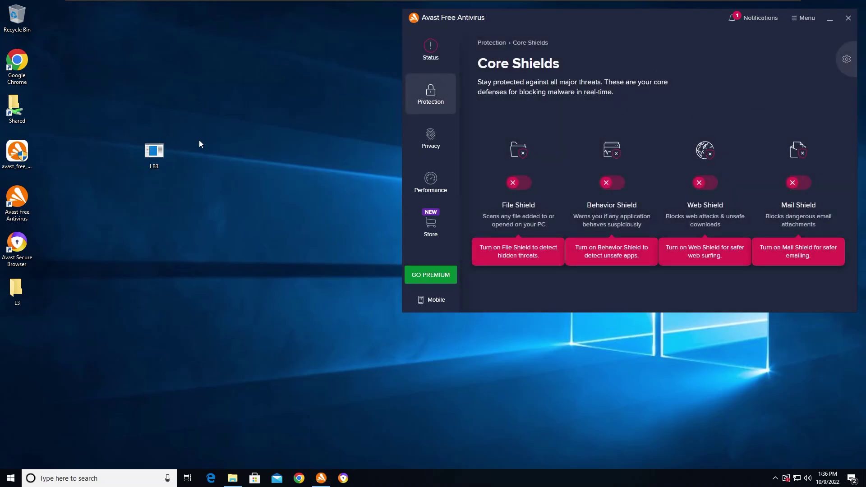
left_click(611, 184)
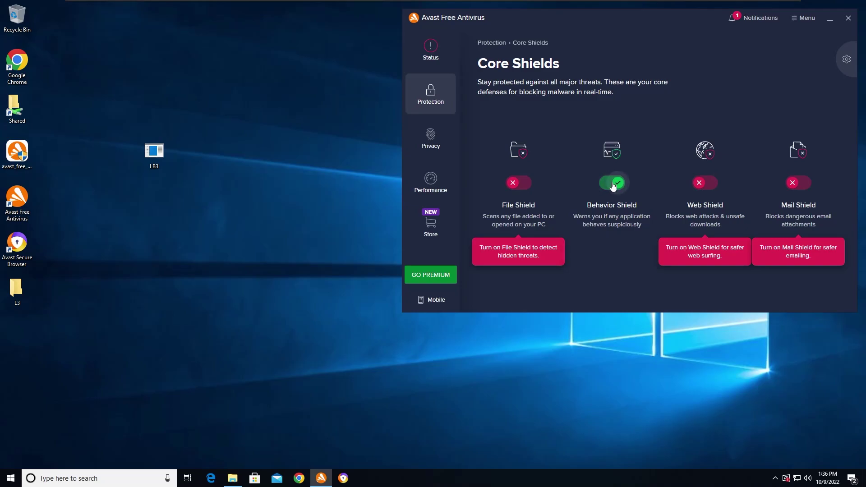
left_click(702, 182)
left_click(793, 185)
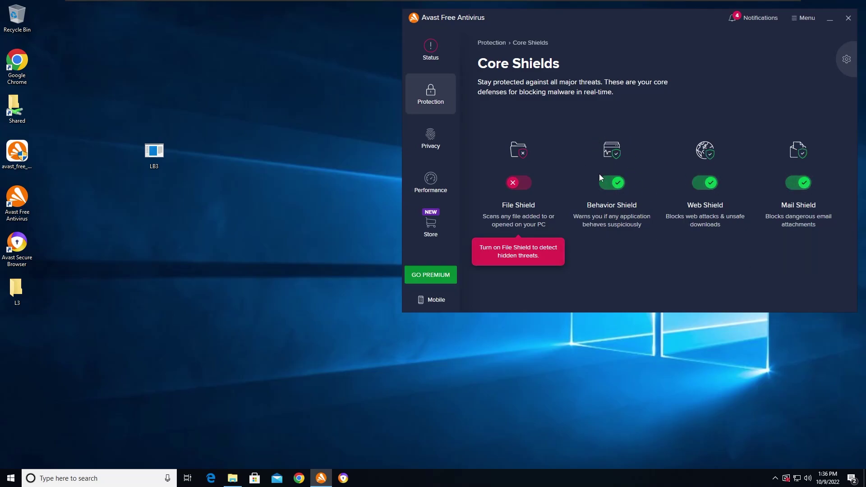
Step: Run LB3 as administrator and approve the UAC prompt
right_click(159, 158)
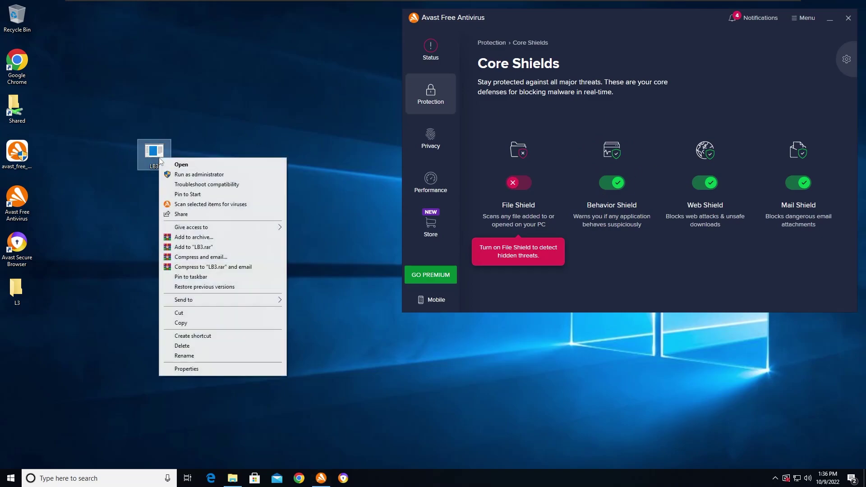
left_click(181, 173)
left_click(407, 299)
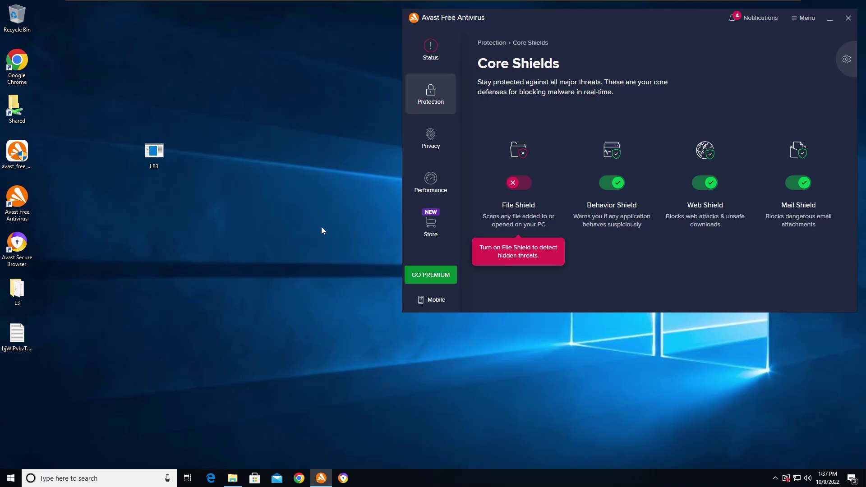
Step: Open the bjWiPvkvT.README ransom note in Notepad and close it, twice
double_click(18, 336)
key("alt+F4")
double_click(28, 329)
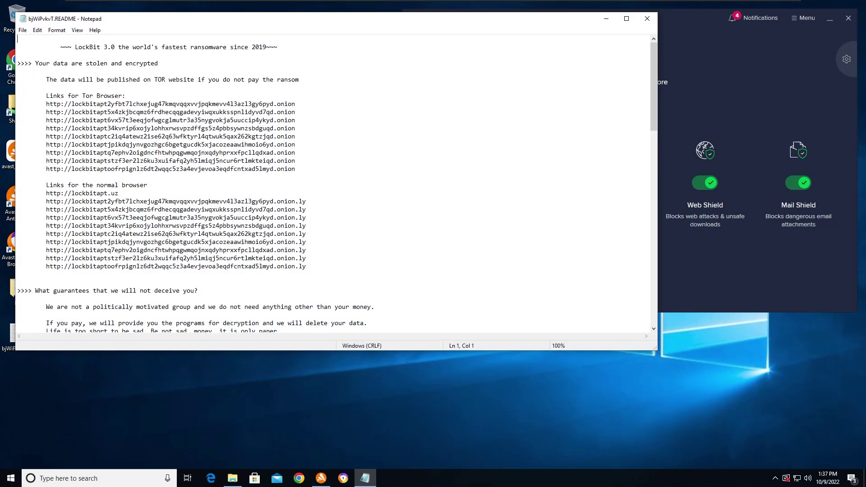
key("alt+F4")
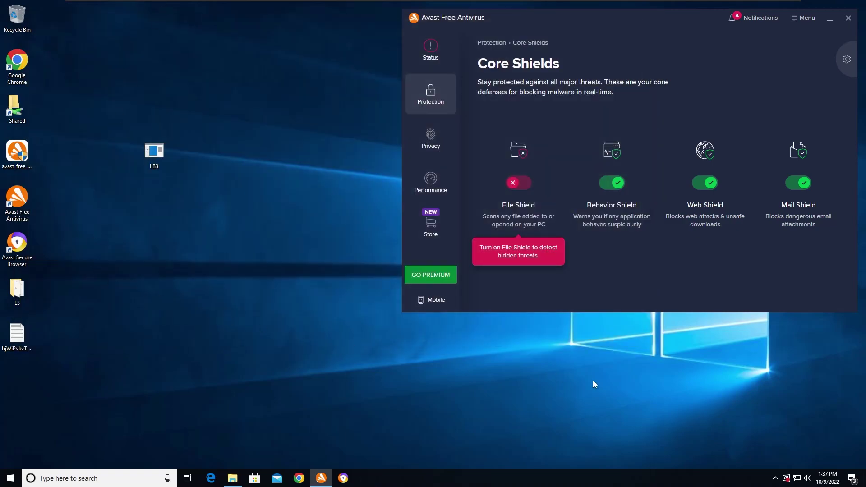
Step: Clear the Security Center and Windows Security notifications from the Action Center
left_click(852, 478)
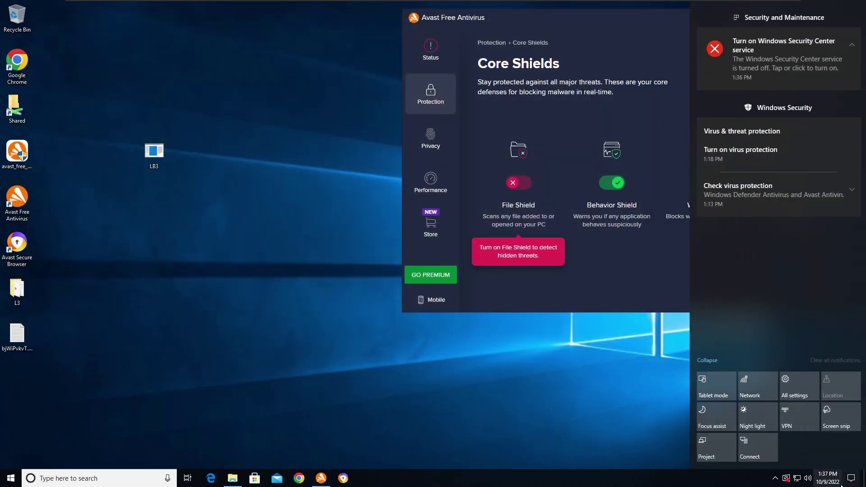
left_click(850, 36)
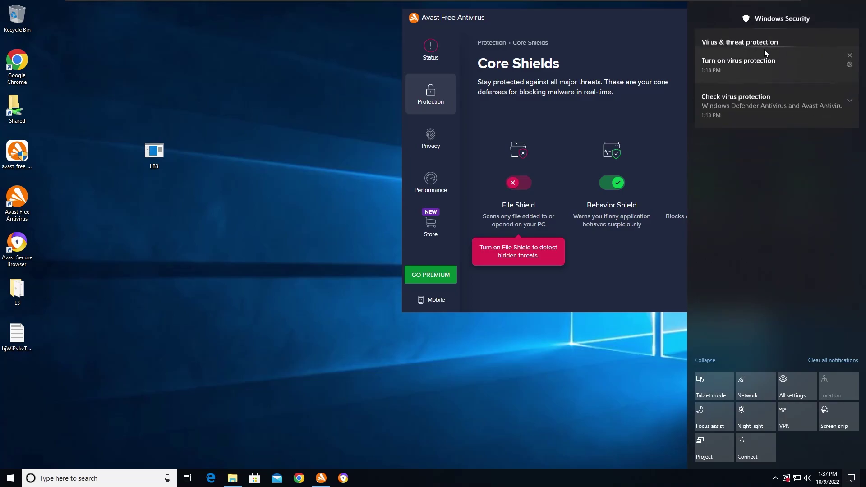
left_click(851, 22)
left_click(121, 302)
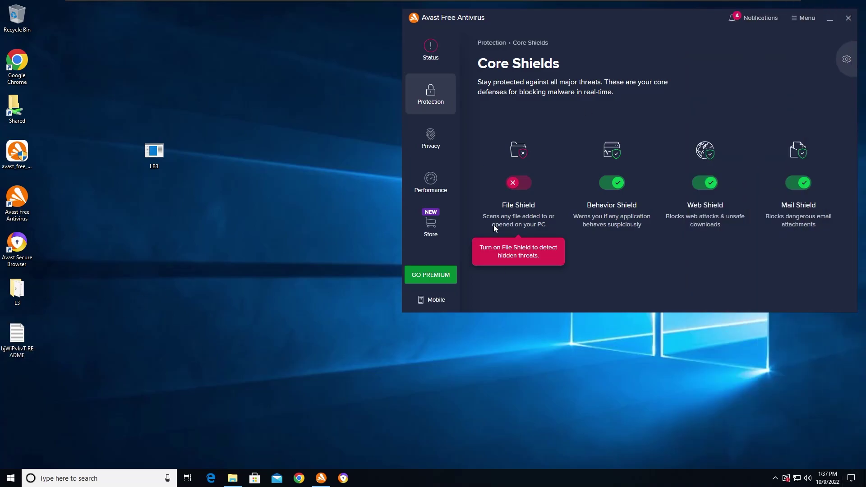
Step: Reopen the LockBit 3.0 ransom note and close it again, twice
double_click(25, 335)
left_click(654, 15)
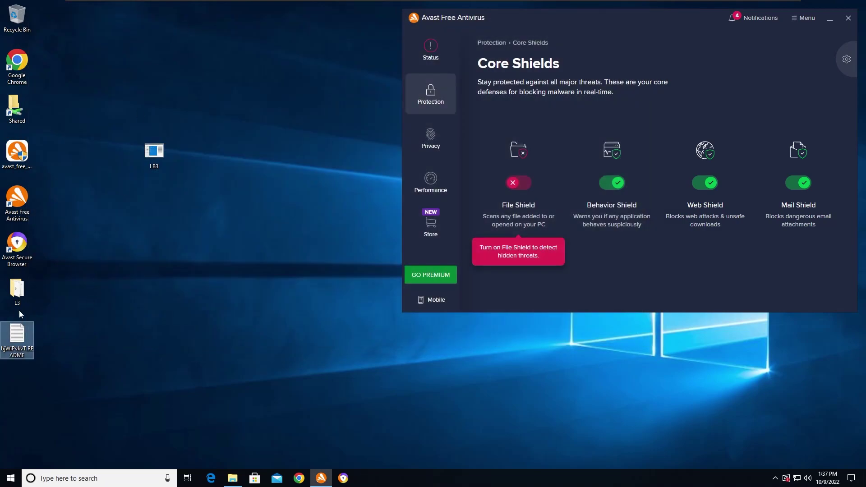
double_click(17, 336)
left_click(654, 16)
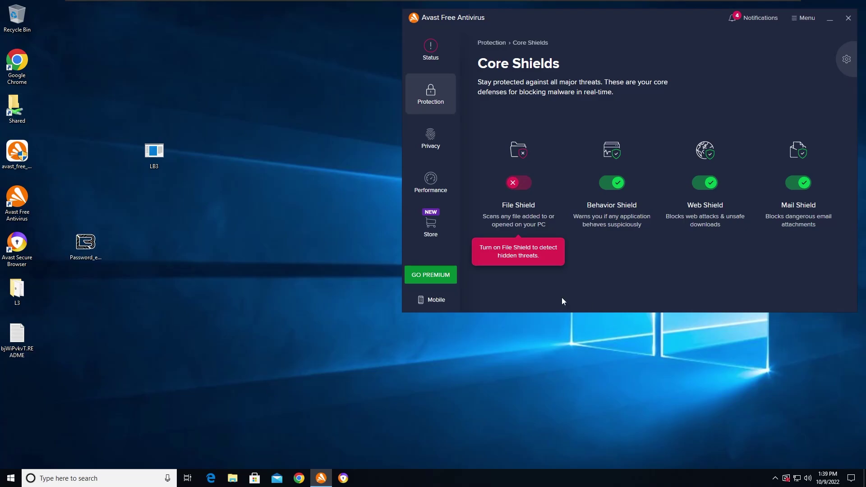
left_click(147, 242)
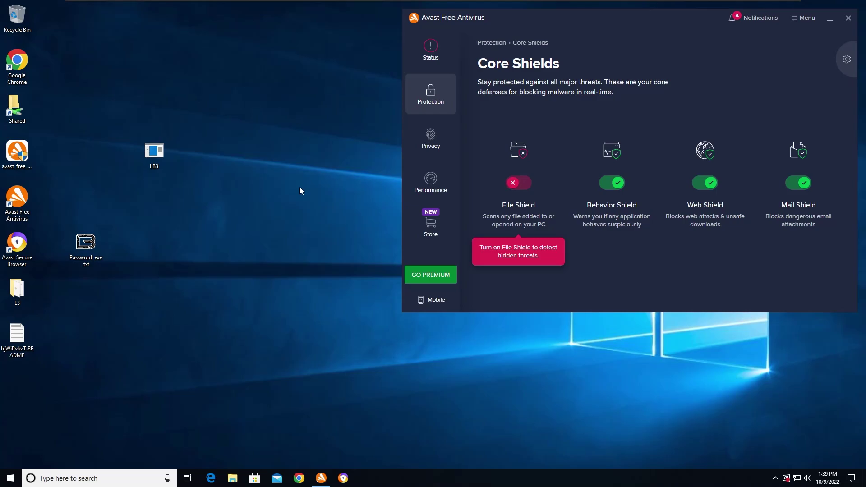
right_click(91, 247)
left_click(136, 416)
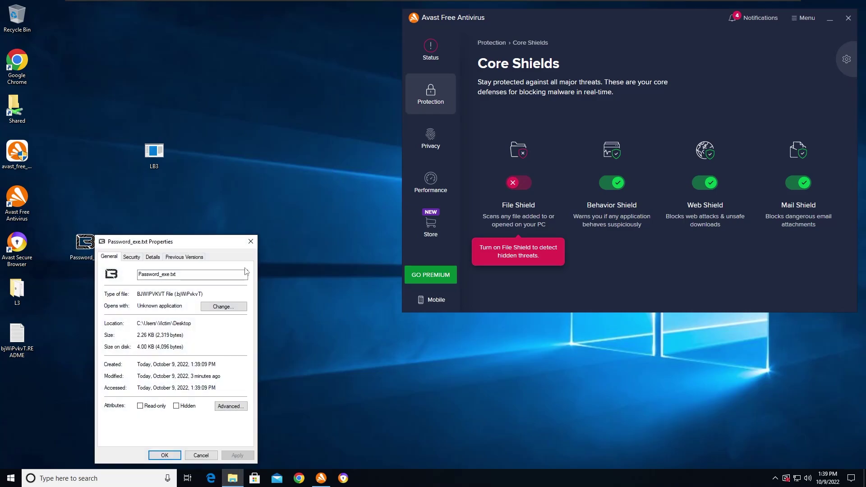
left_click_drag(137, 295, 174, 294)
left_click(17, 350)
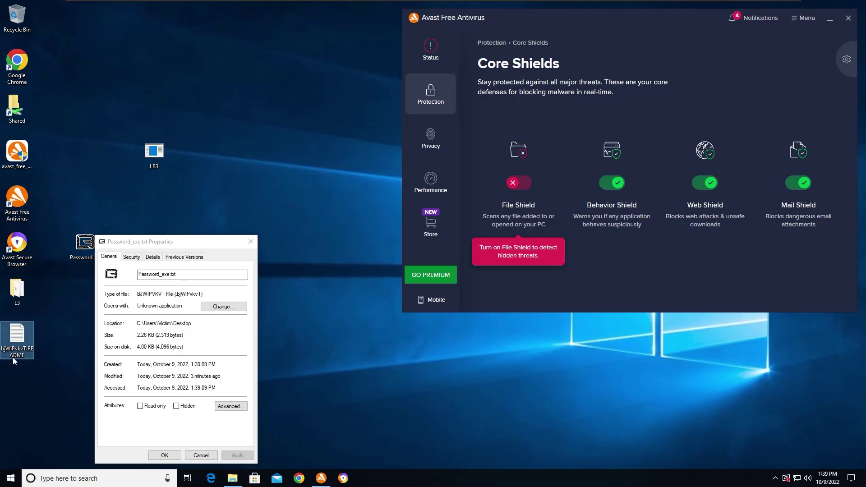
double_click(18, 341)
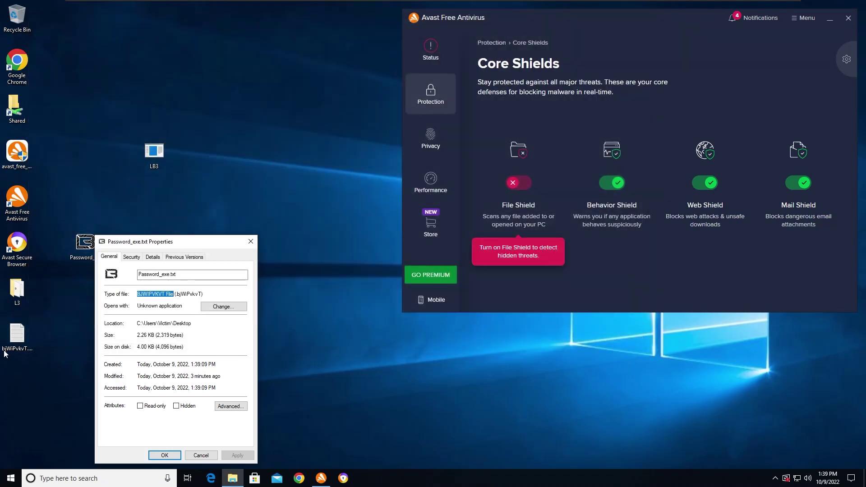
double_click(7, 352)
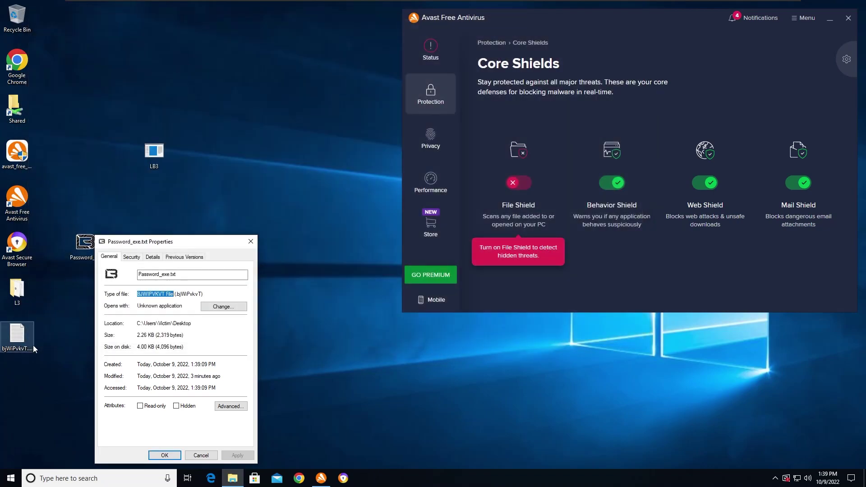
double_click(23, 342)
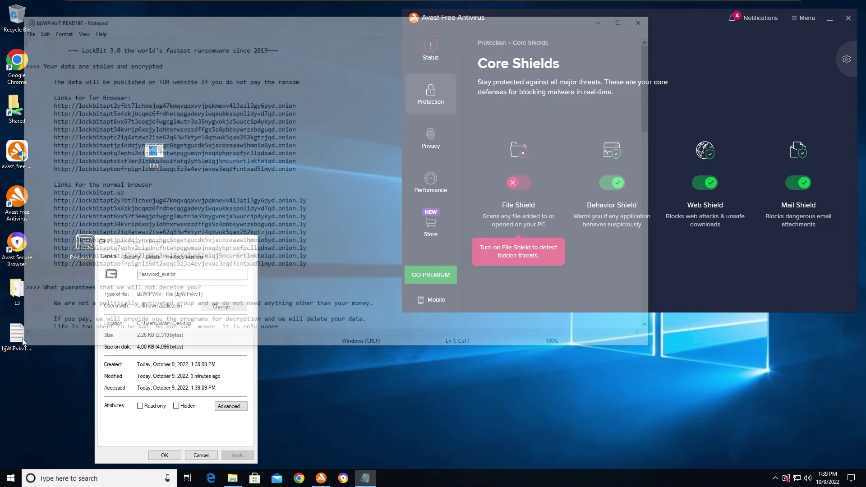
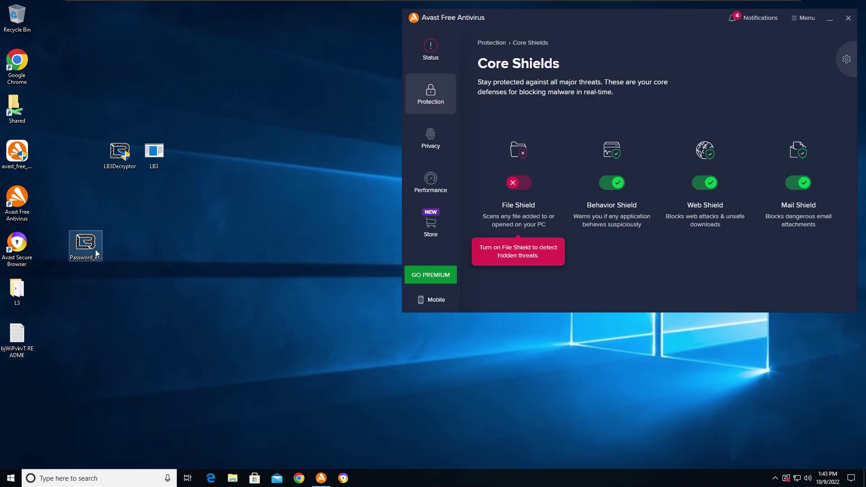
Step: Run LB3Decryptor with admin approval, decrypt all 18 encrypted files, then close the decryptor
double_click(120, 151)
left_click(387, 302)
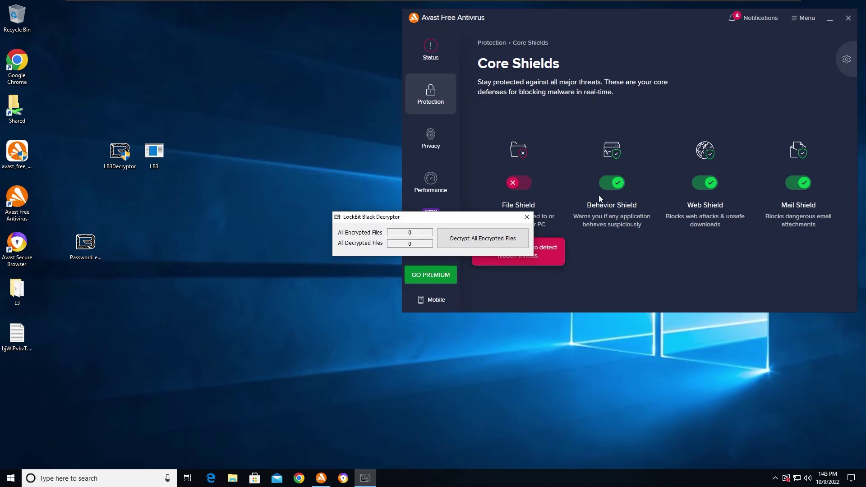
left_click(482, 239)
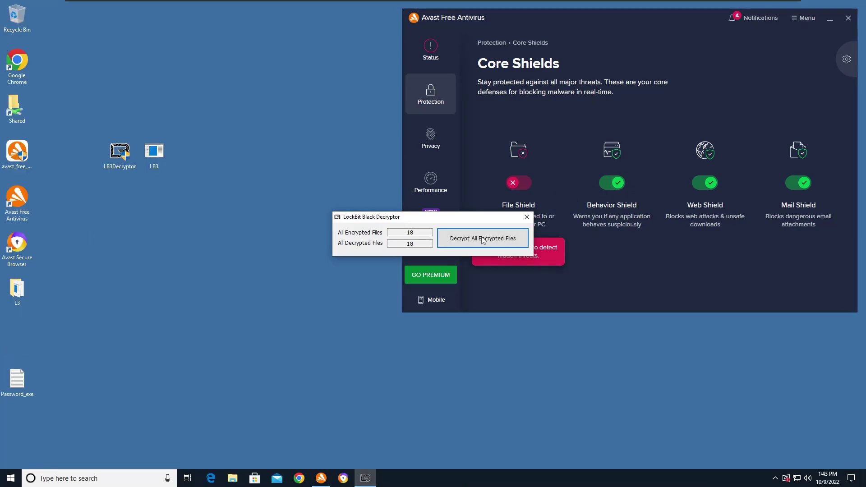
left_click(527, 217)
double_click(17, 380)
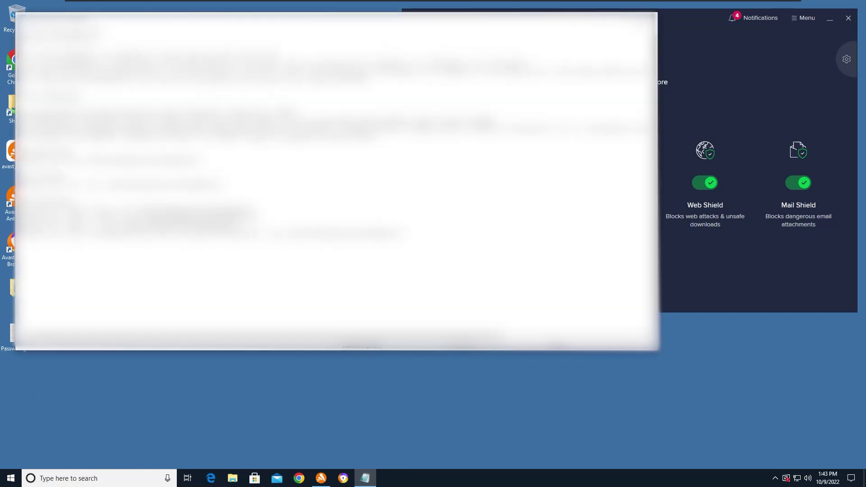
left_click(647, 19)
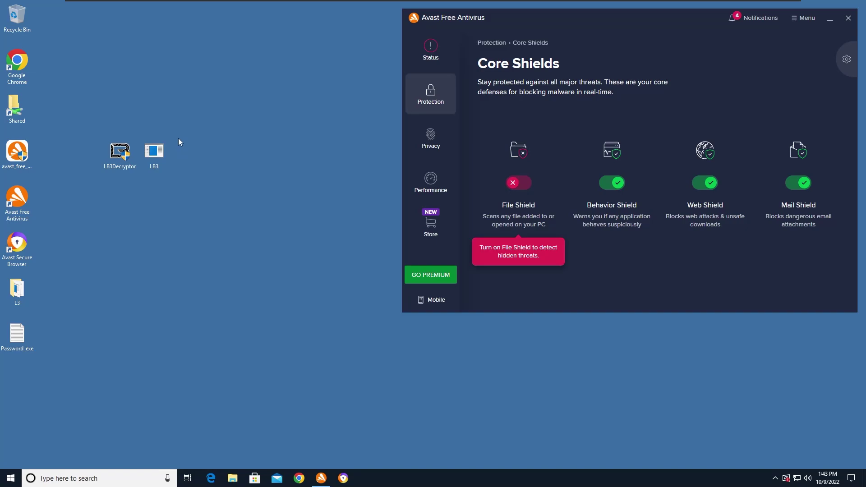
Step: Scan LB3Decryptor with Avast and skip the detected Win32:TrojanX-gen threat, leaving it unquarantined
right_click(110, 152)
left_click(157, 199)
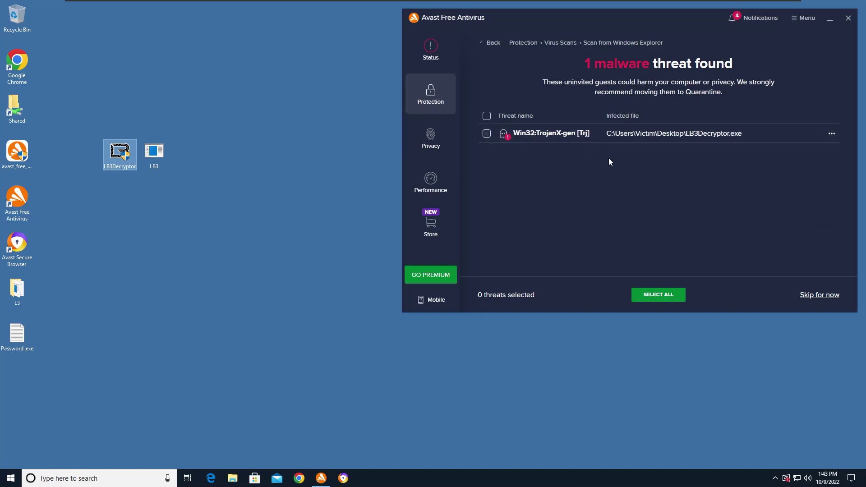
left_click(825, 295)
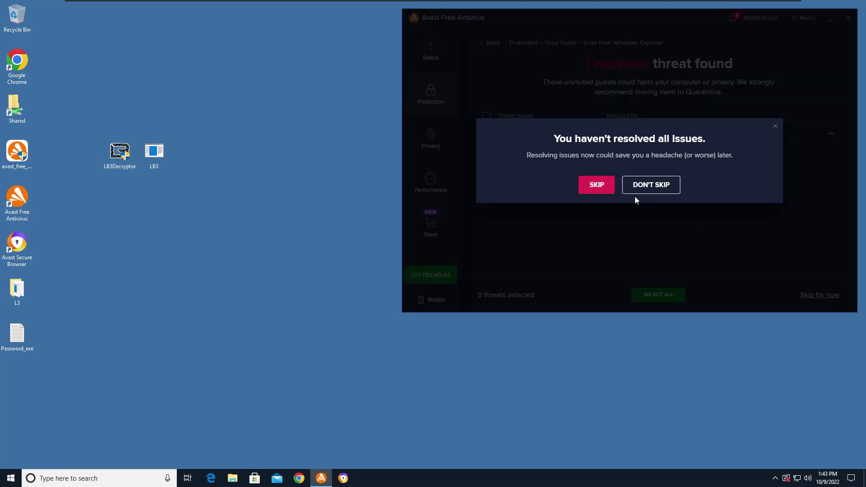
left_click(609, 192)
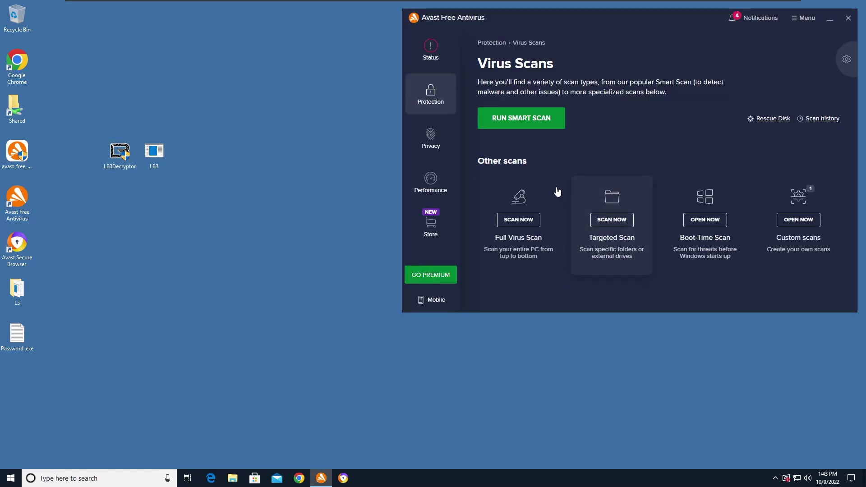
Step: Go to Protection > Core Shields and open its settings to view the File Shield options
left_click(436, 105)
left_click(590, 122)
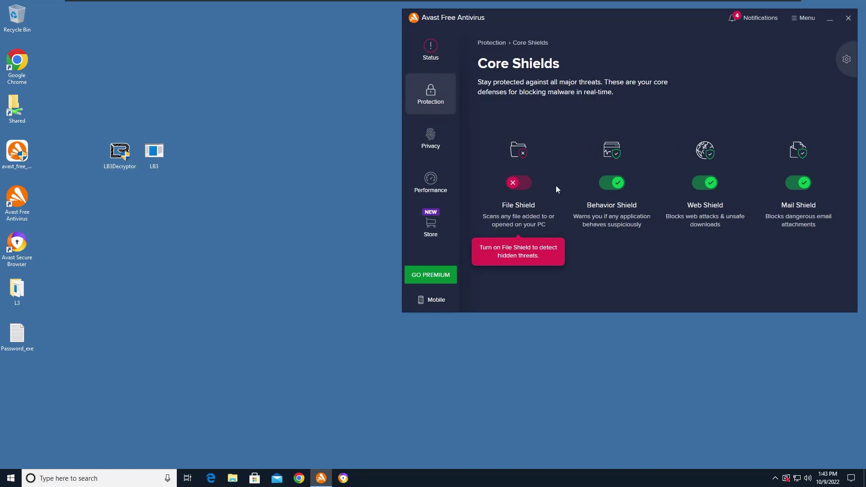
left_click(844, 59)
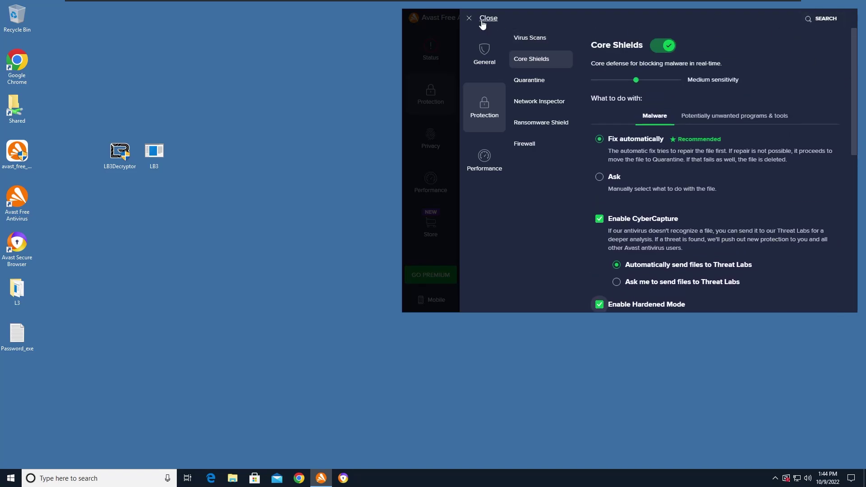
Step: Close the Core Shields settings to return to the overview, where File Shield shows off
left_click(468, 20)
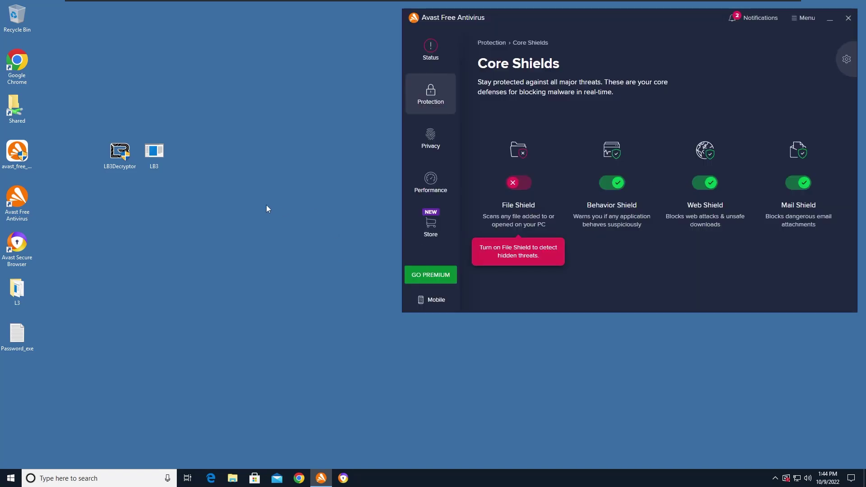
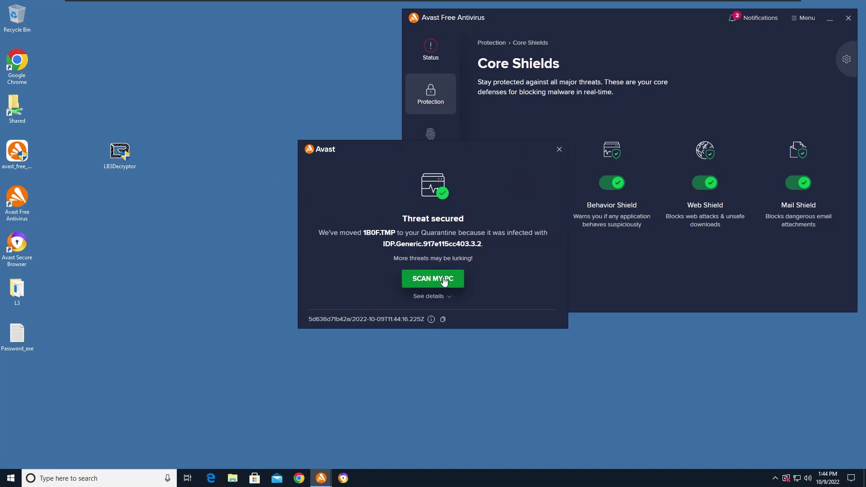
Step: Review the details of the 1B0F.TMP threat-secured notice, then dismiss it
left_click(444, 297)
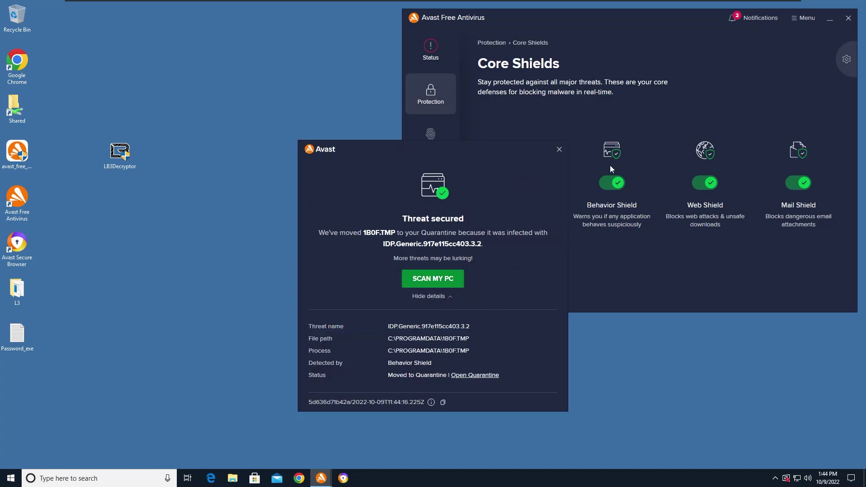
left_click(560, 148)
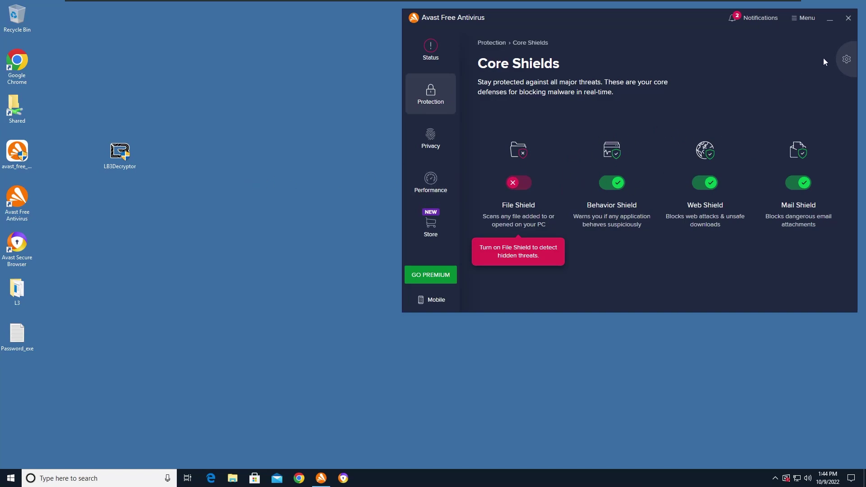
left_click(846, 59)
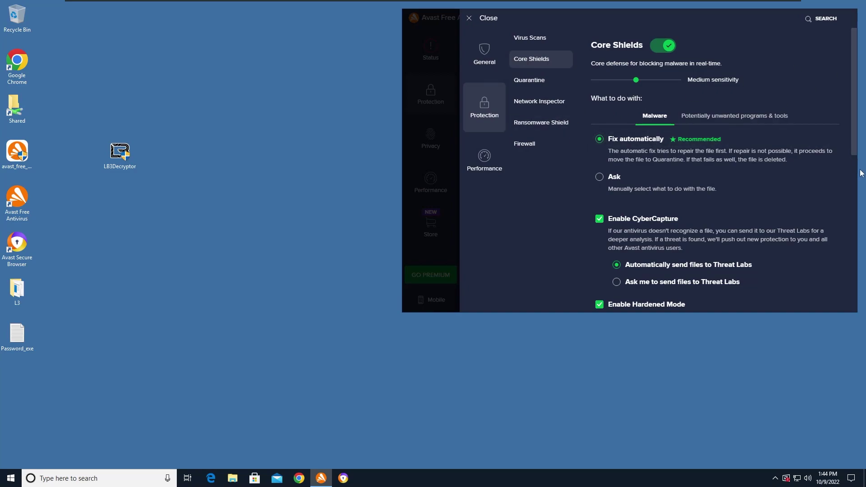
scroll(859, 176, "down", 3)
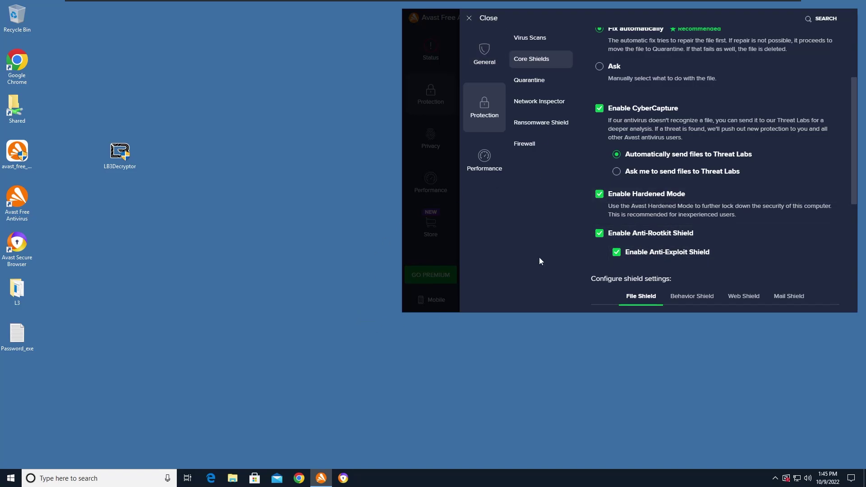
left_click(496, 18)
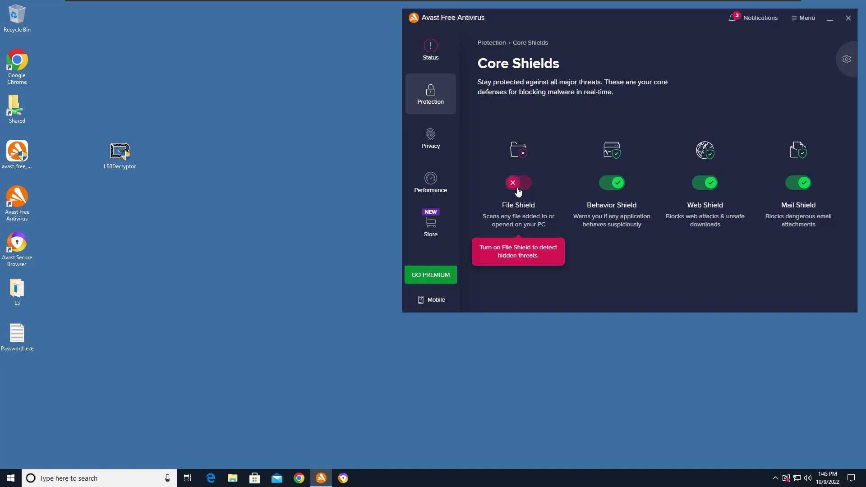
Step: Switch File Shield back on, then refresh the desktop four times
left_click(517, 189)
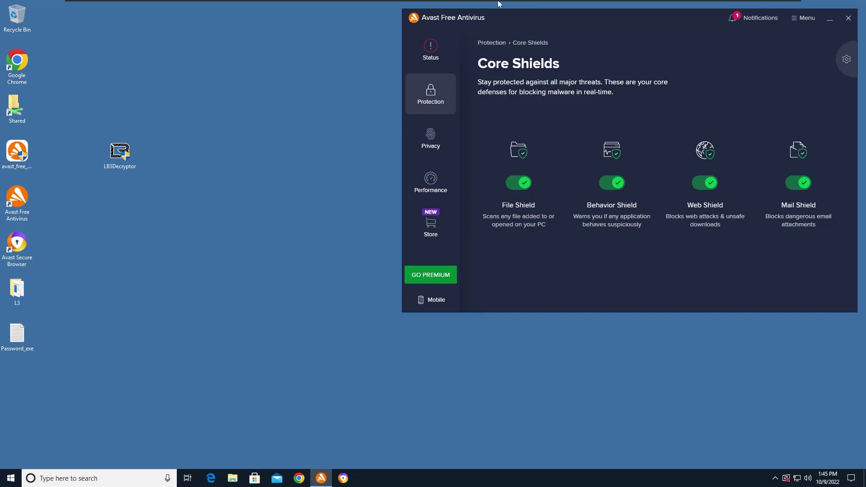
right_click(351, 177)
left_click(356, 189)
right_click(218, 213)
left_click(239, 239)
right_click(264, 169)
left_click(289, 195)
right_click(218, 205)
left_click(238, 231)
Step: Minimize Avast and launch LB3Decryptor, dismissing the Win32:TrojanX-gen quarantine alert and the file error
left_click(830, 23)
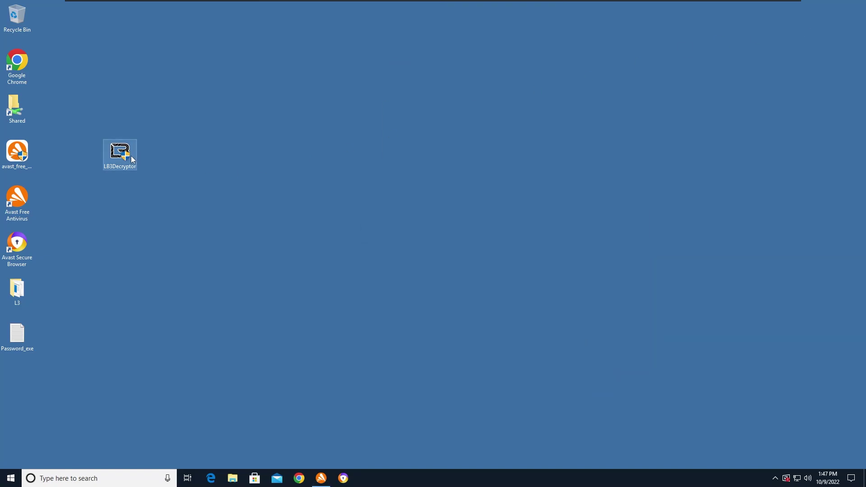
double_click(133, 159)
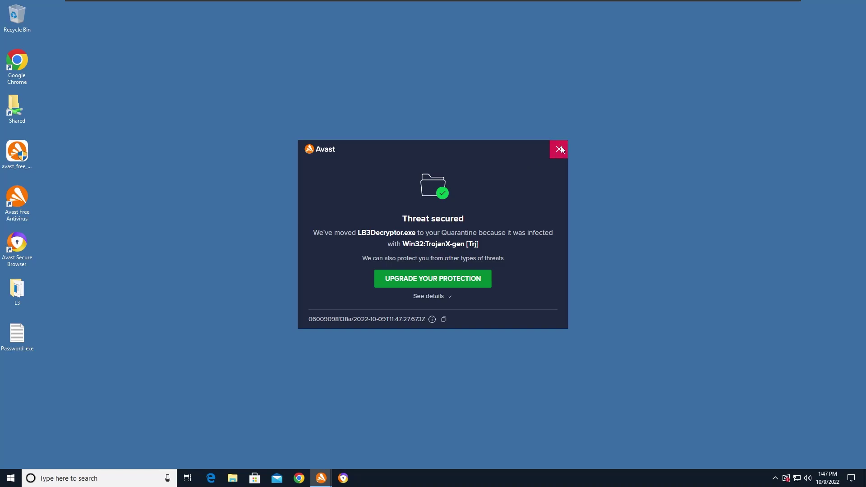
left_click(561, 149)
left_click(533, 240)
left_click(17, 291)
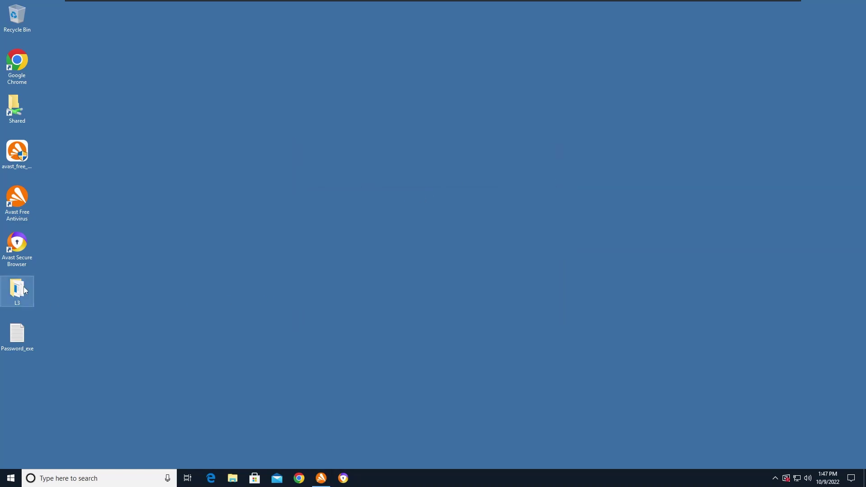
left_click(271, 284)
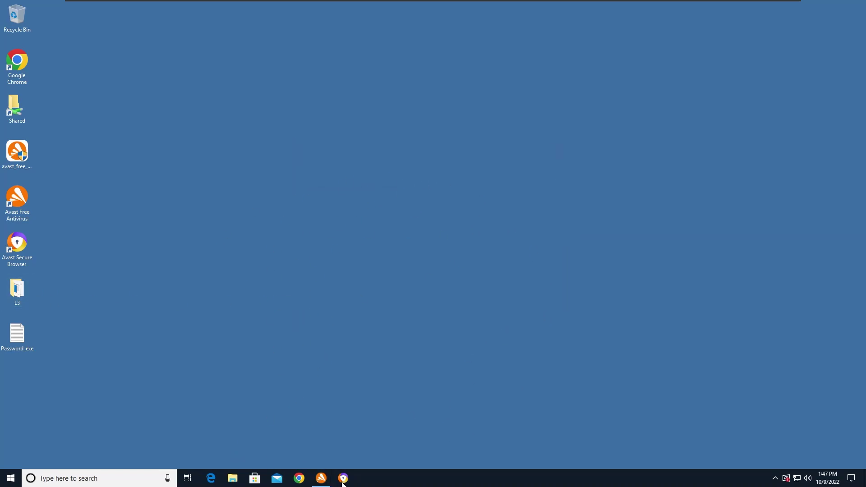
Step: Restore the Avast window, scroll through the Core Shields settings, and close them
left_click(321, 478)
left_click(847, 61)
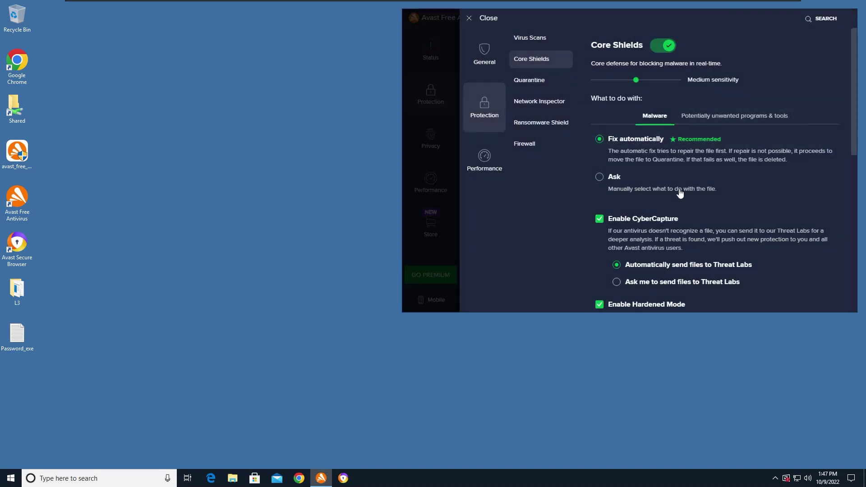
left_click_drag(848, 95, 848, 171)
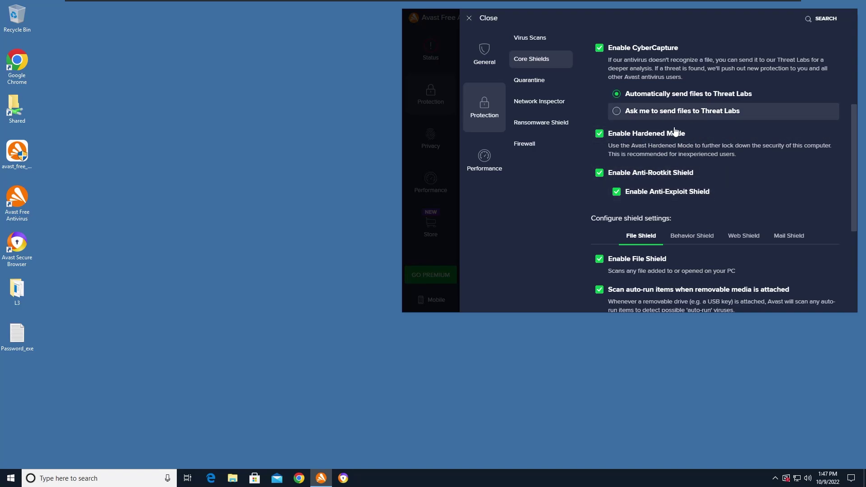
left_click(472, 22)
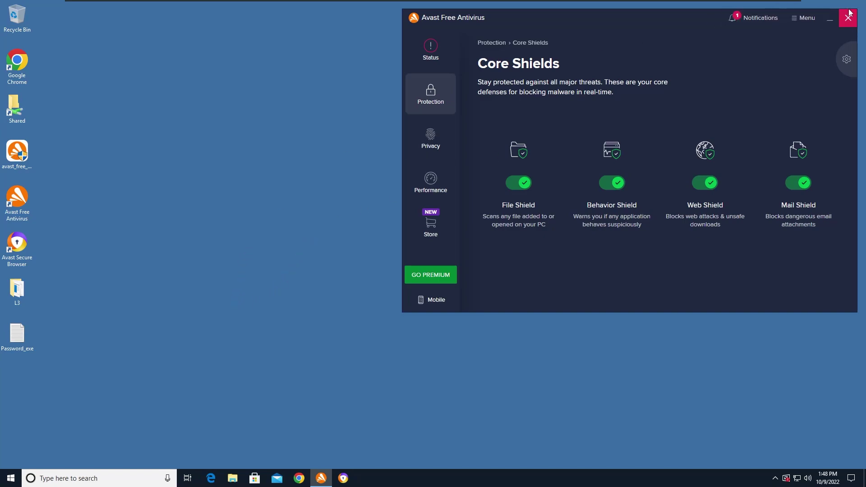
Step: Move the Avast window slightly lower and to the left
left_click_drag(680, 26, 653, 34)
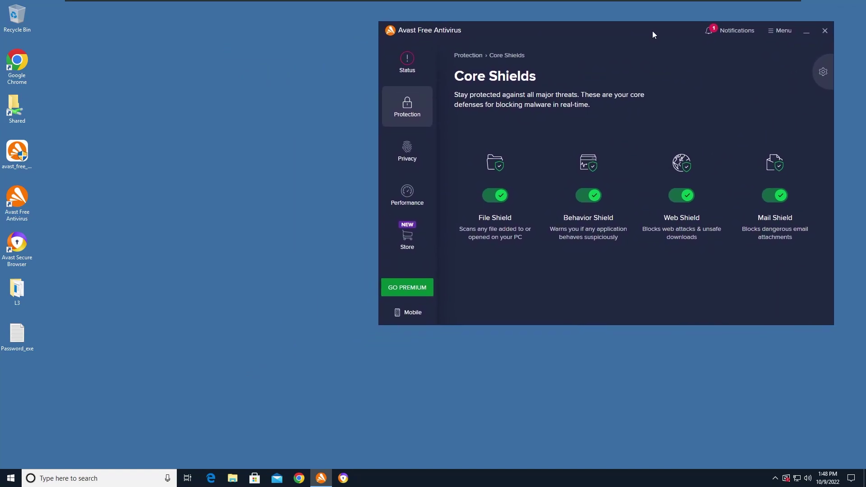